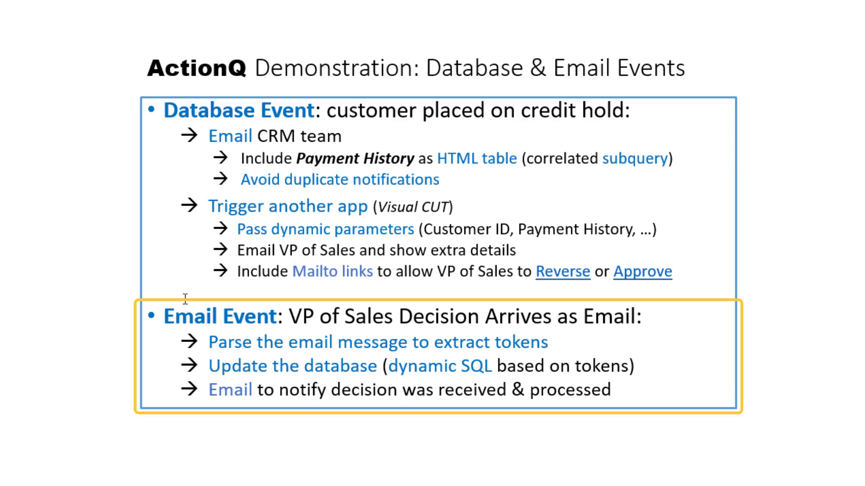
pyautogui.moveTo(165, 311); pyautogui.dragTo(230, 316)
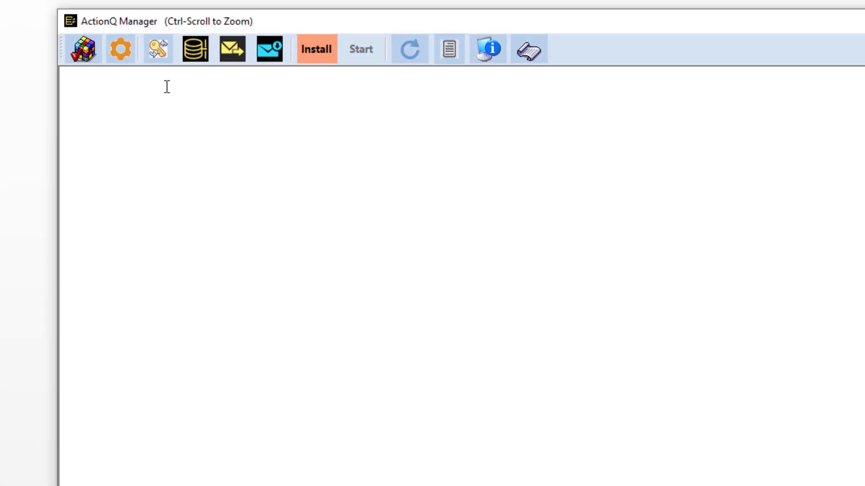
# Step: Review the global settings, encrypted strings, database connections, outgoing email profiles and POP3 inbox settings
pyautogui.click(125, 53)
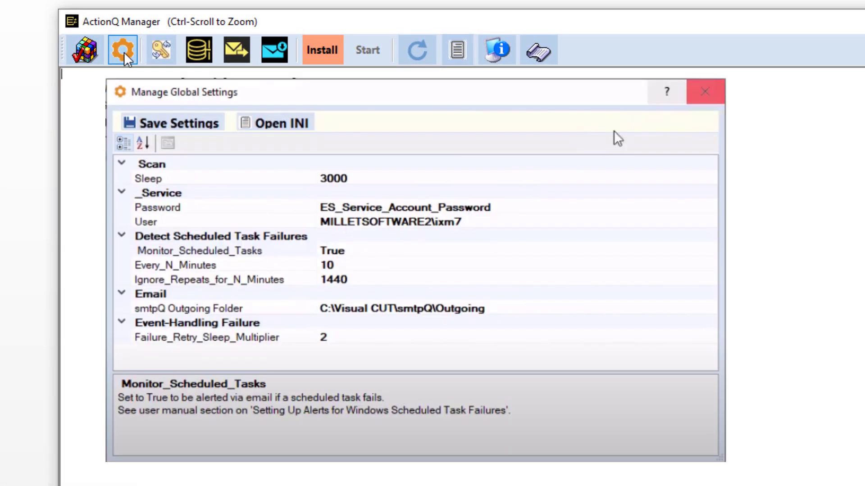
pyautogui.click(159, 52)
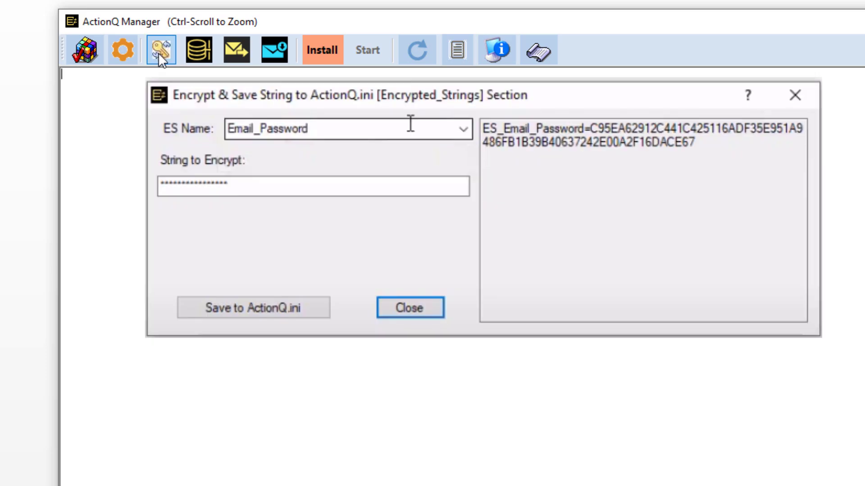
pyautogui.click(200, 55)
pyautogui.click(234, 56)
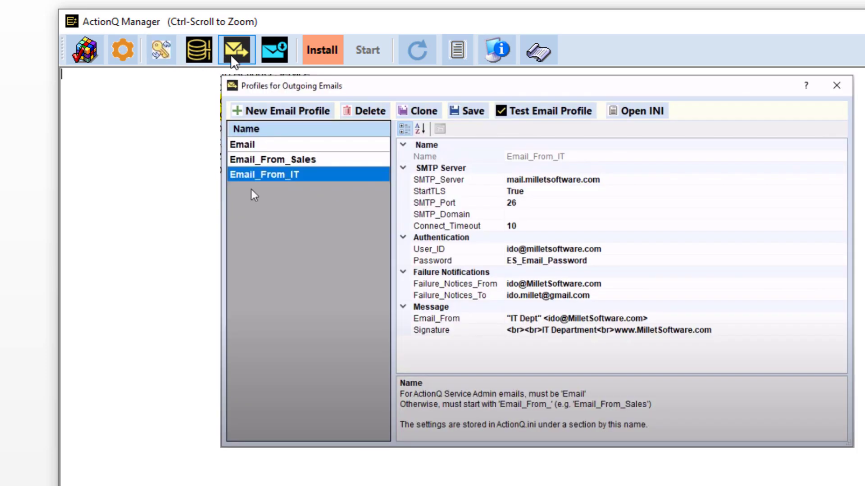
pyautogui.click(273, 54)
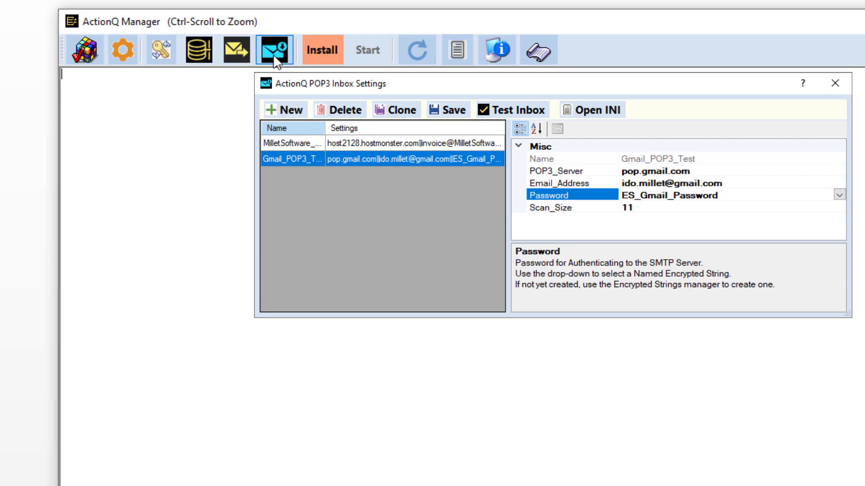
pyautogui.press('Escape')
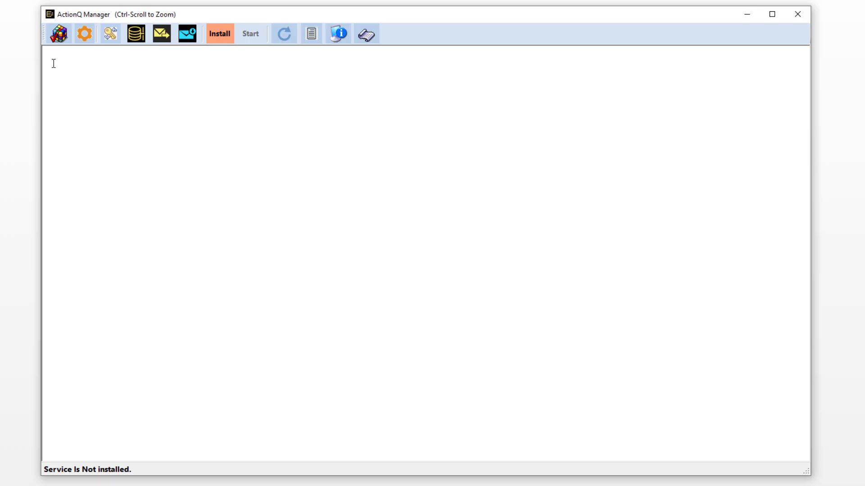
# Step: Open the Credit_Hold event's trigger SQL statement from the event manager and test the query
pyautogui.click(59, 34)
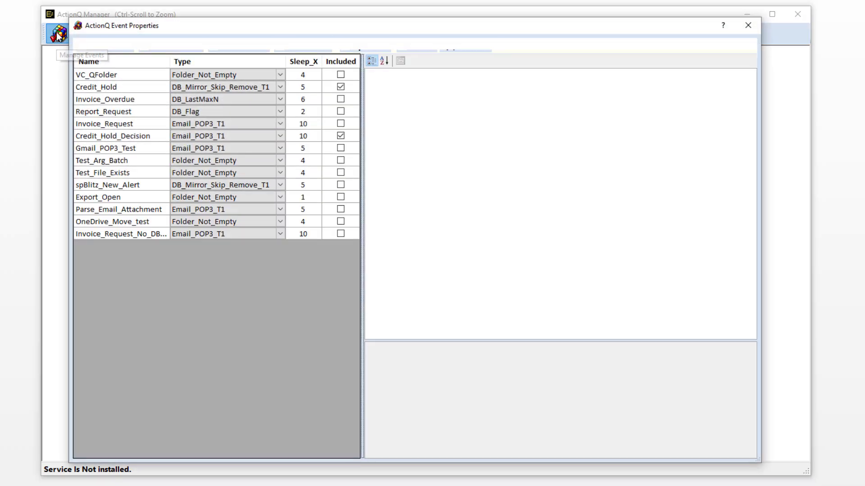
pyautogui.click(92, 88)
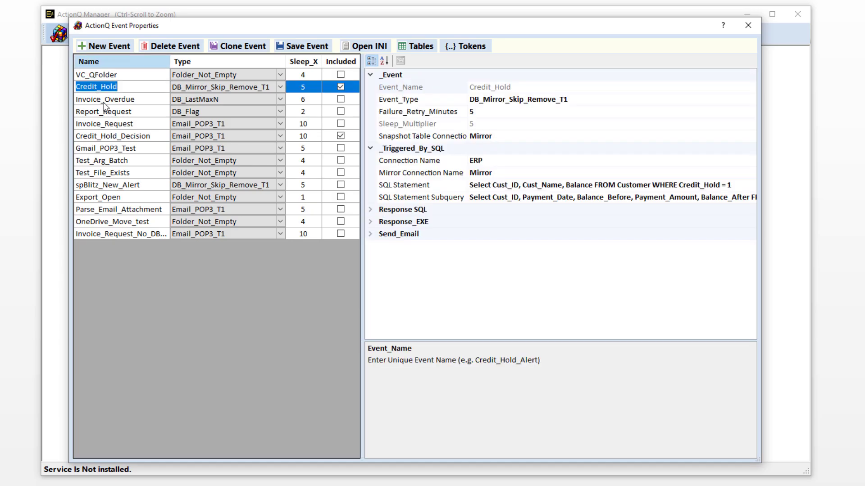
pyautogui.click(444, 188)
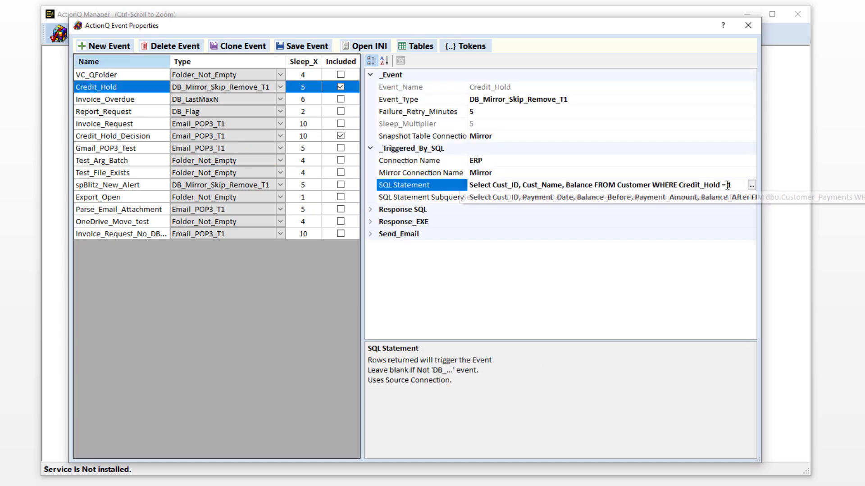
pyautogui.click(751, 187)
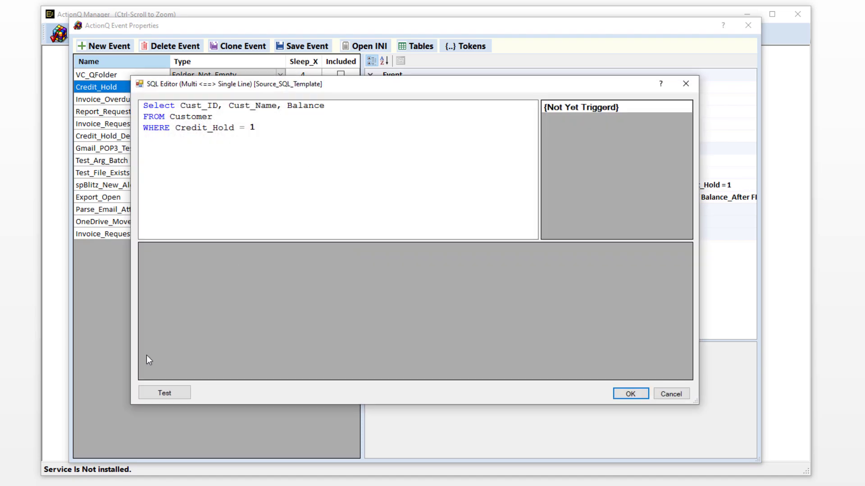
pyautogui.click(151, 397)
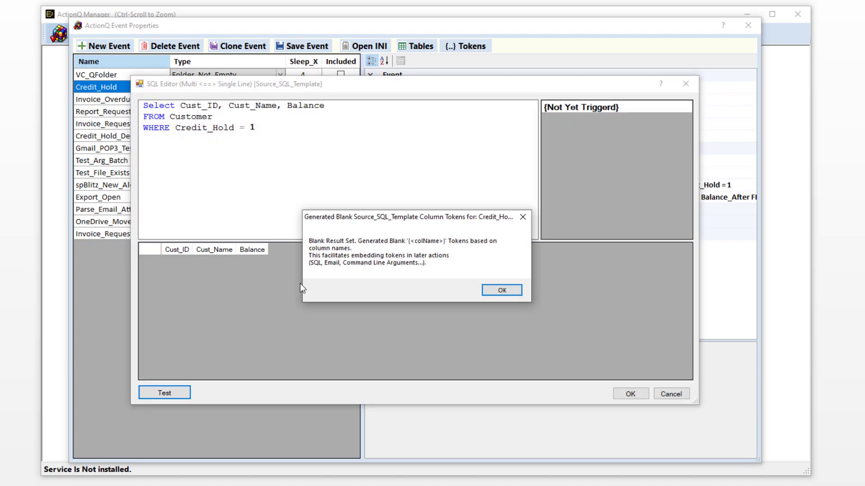
pyautogui.click(492, 289)
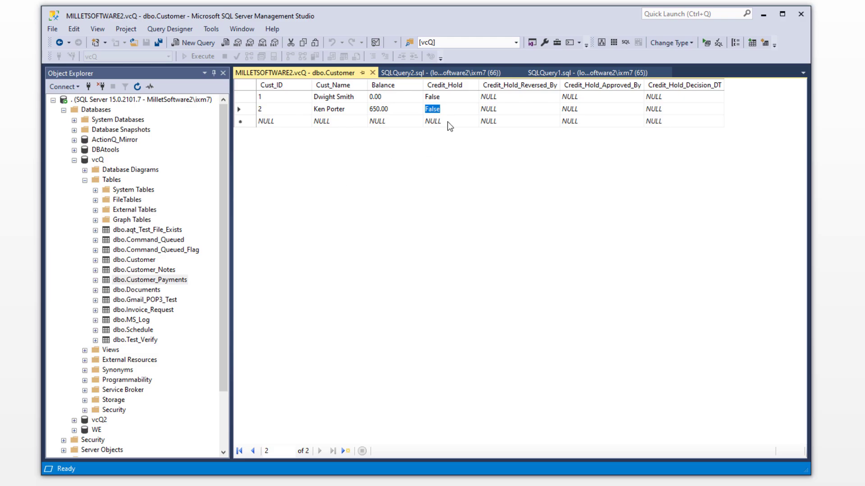
# Step: In SQL Server Management Studio, set Credit_Hold to True for the second customer in the dbo.Customer table
pyautogui.click(441, 108)
pyautogui.doubleClick(442, 107)
pyautogui.write('True')
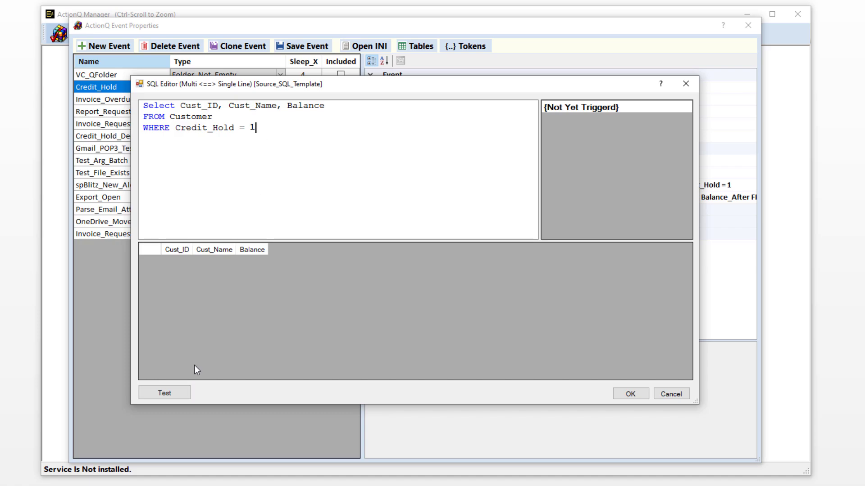
# Step: Back in ActionQ Manager, retest the trigger SQL to generate its column tokens, inspect the token values and accept the statement
pyautogui.click(172, 396)
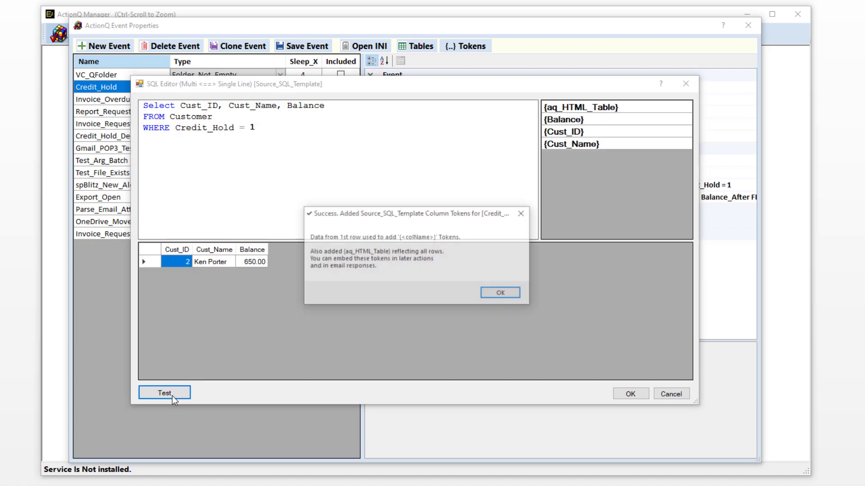
pyautogui.click(502, 294)
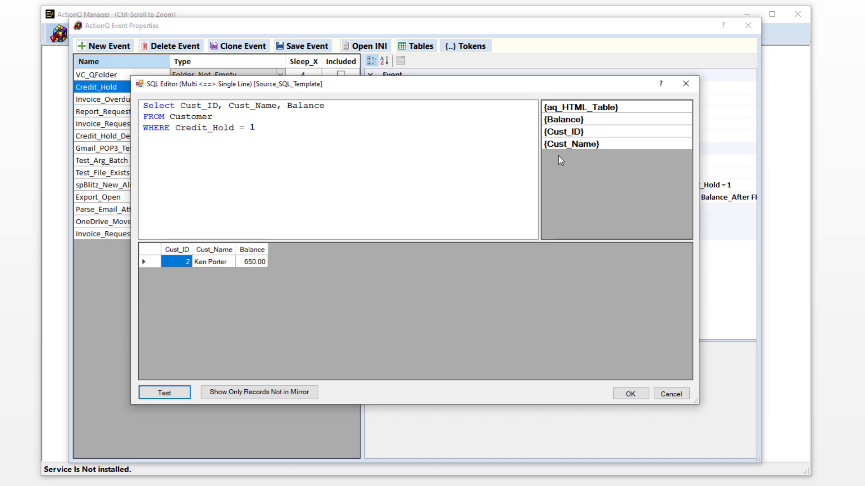
pyautogui.moveTo(572, 148)
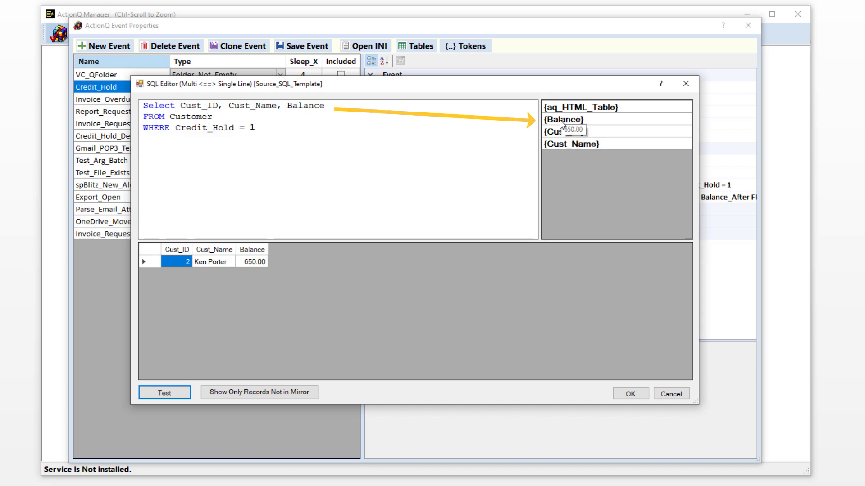
pyautogui.moveTo(564, 108)
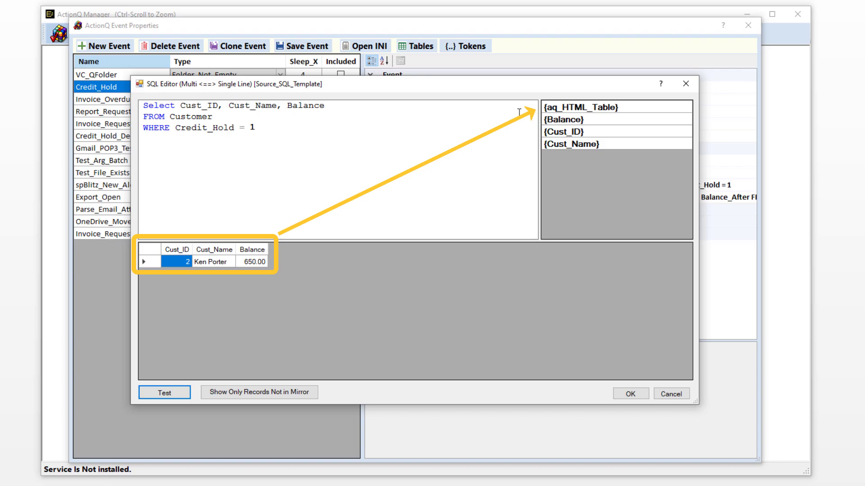
pyautogui.click(630, 390)
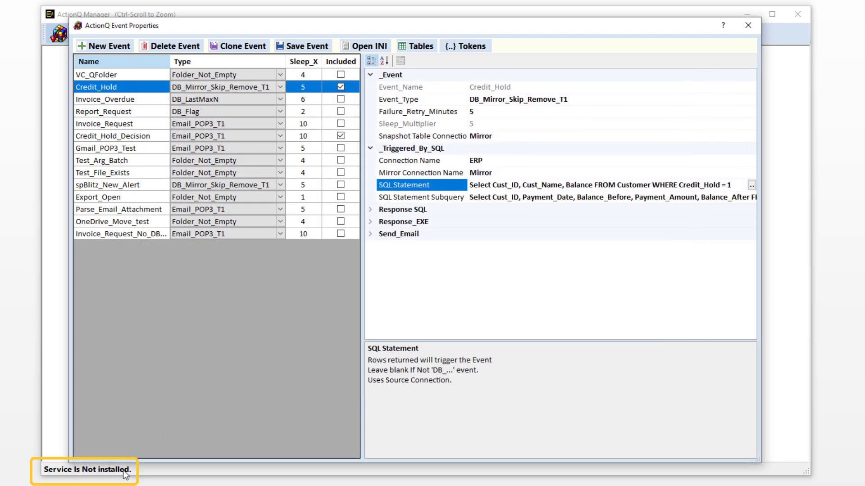
# Step: Test the Credit_Hold event's SQL Statement Subquery filtered by {Cust_ID}, inspect the generated subquery tokens and accept it
pyautogui.click(426, 199)
pyautogui.click(752, 198)
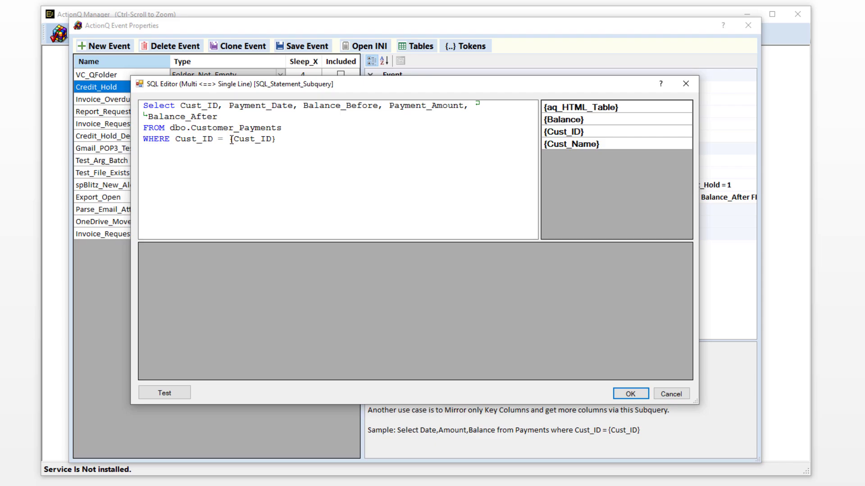
pyautogui.moveTo(231, 140); pyautogui.dragTo(276, 139)
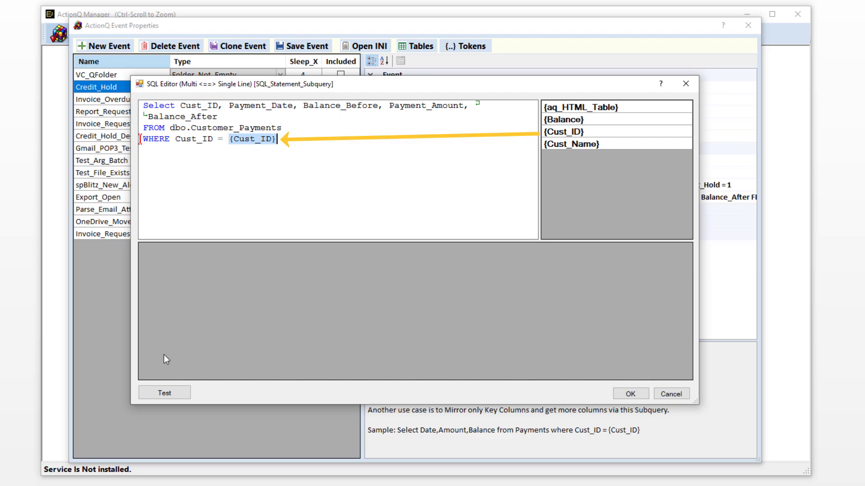
pyautogui.click(157, 391)
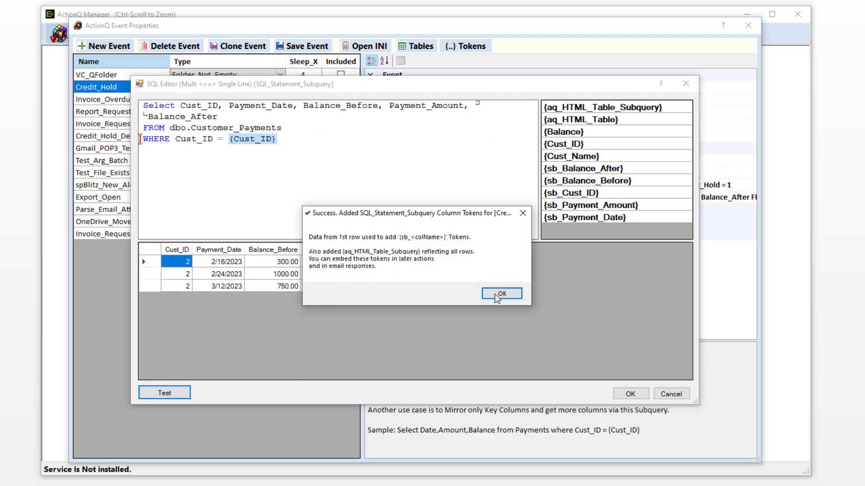
pyautogui.click(501, 294)
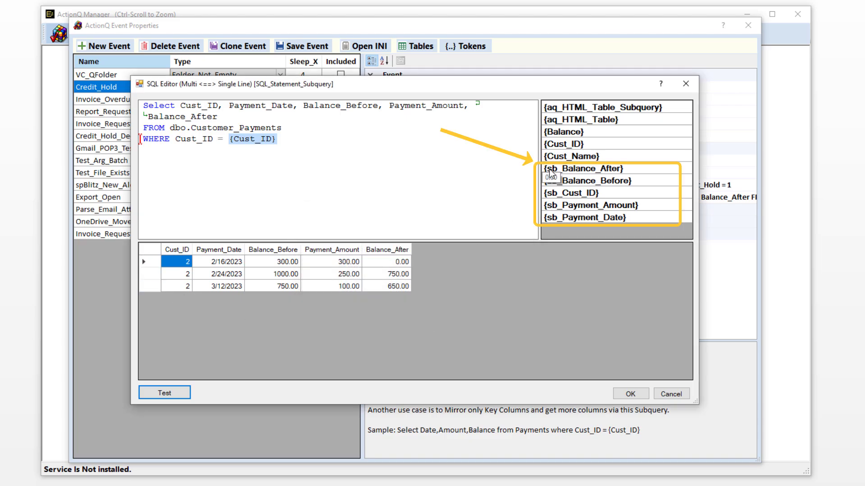
pyautogui.moveTo(554, 174)
pyautogui.moveTo(595, 109)
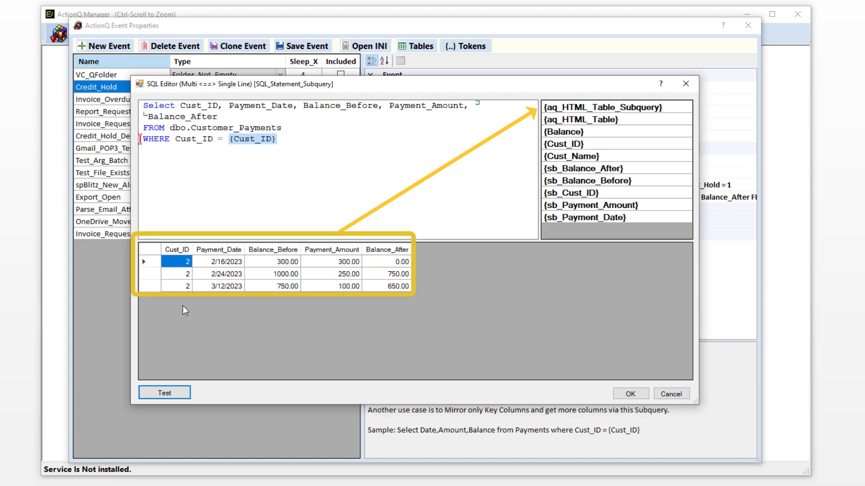
pyautogui.click(630, 395)
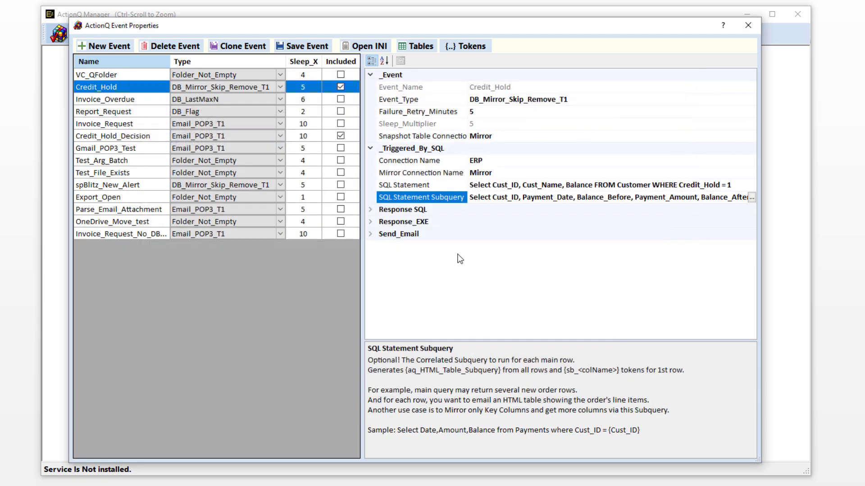
# Step: Test the SQL statement under Response SQL that counts customers on credit hold as How_Many, check its token and accept it
pyautogui.click(370, 210)
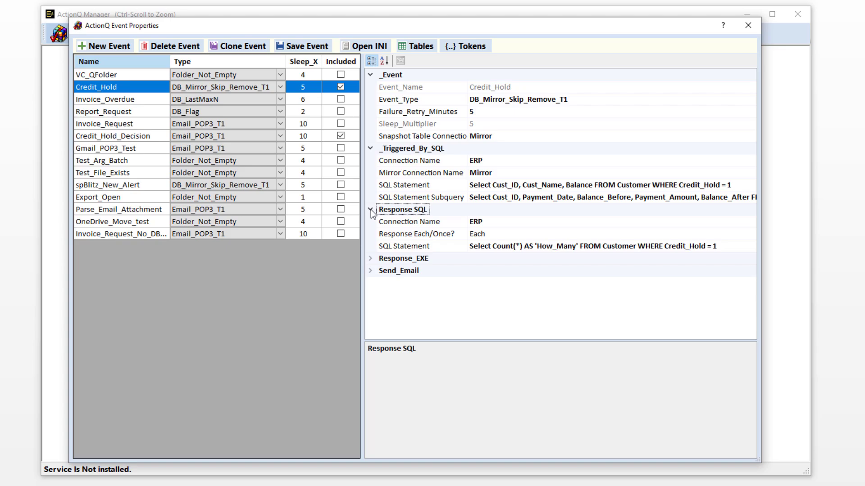
pyautogui.click(743, 247)
pyautogui.click(751, 248)
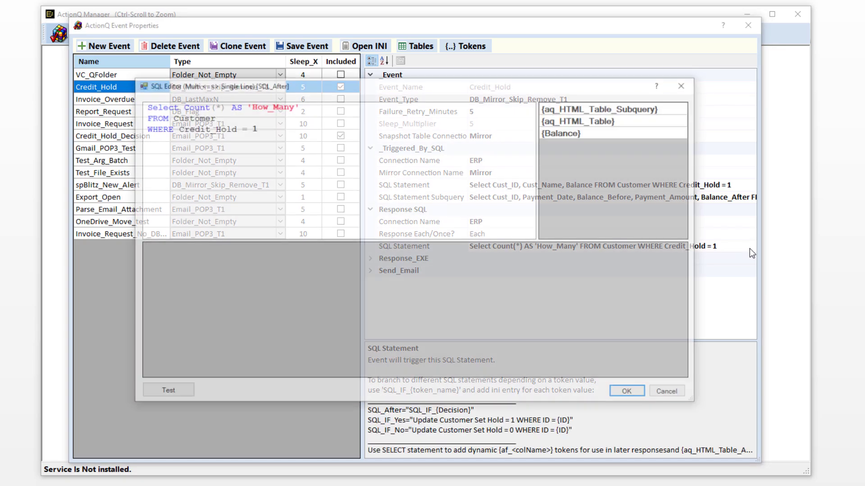
pyautogui.click(177, 393)
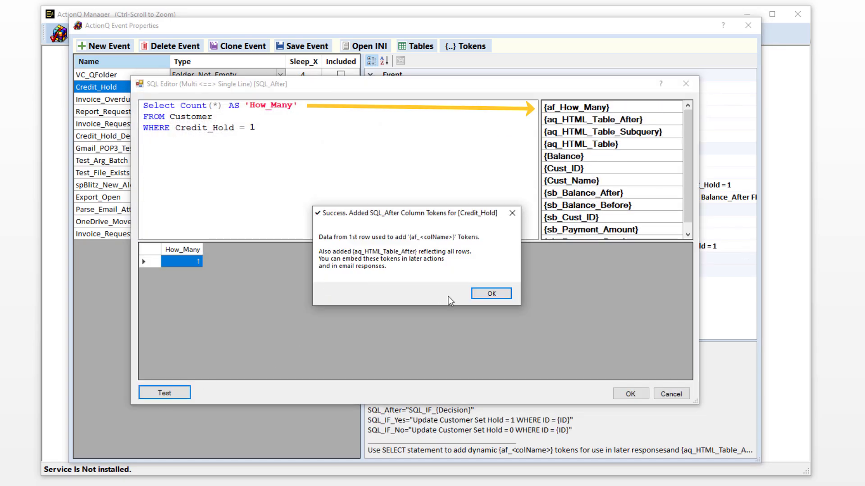
pyautogui.click(493, 293)
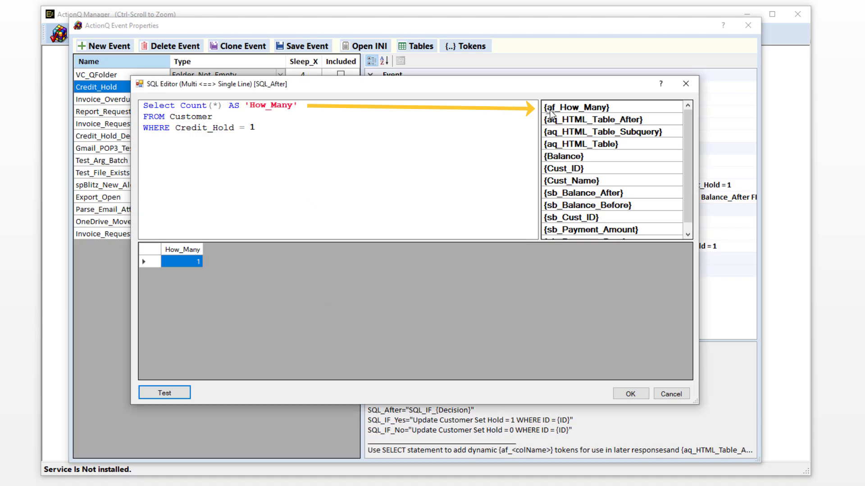
pyautogui.moveTo(566, 114)
pyautogui.click(630, 394)
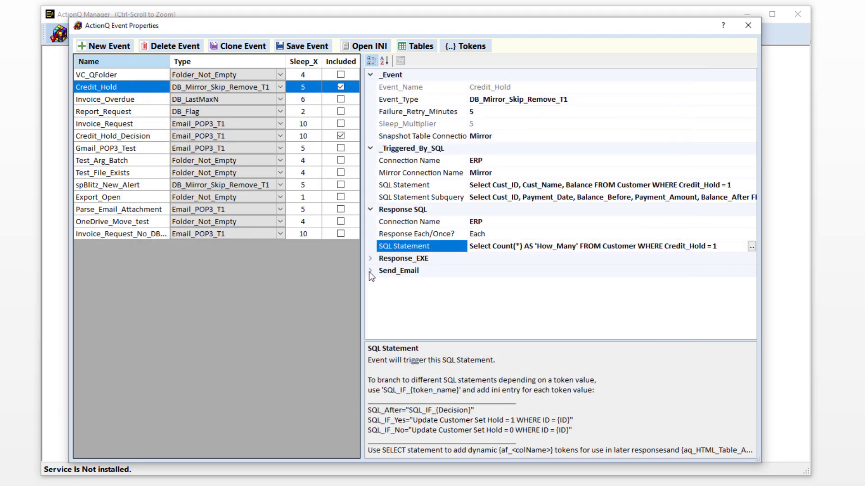
# Step: Open the Send_Email message of the Credit_Hold event, examine its embedded table tokens and preview it with actual data
pyautogui.click(370, 271)
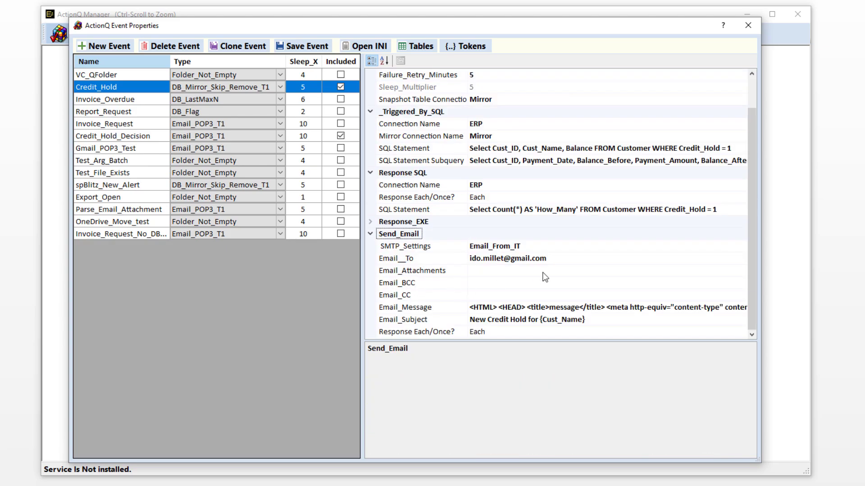
pyautogui.click(405, 307)
pyautogui.click(742, 307)
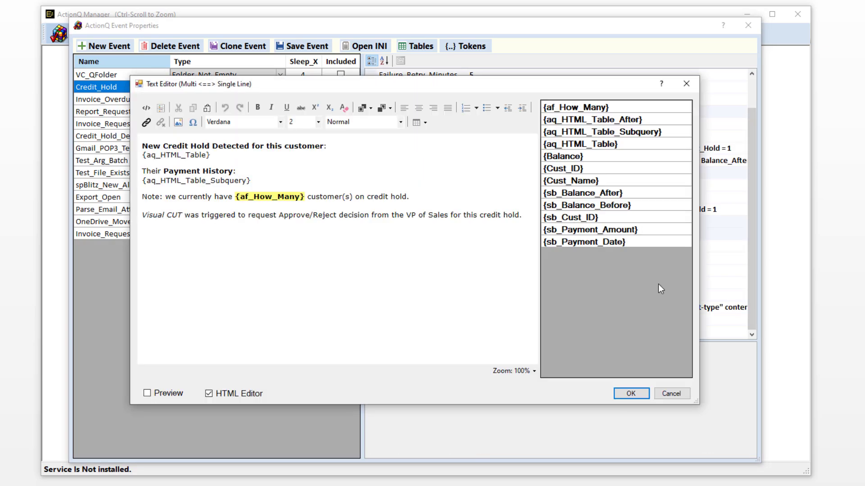
pyautogui.moveTo(193, 180); pyautogui.dragTo(142, 182)
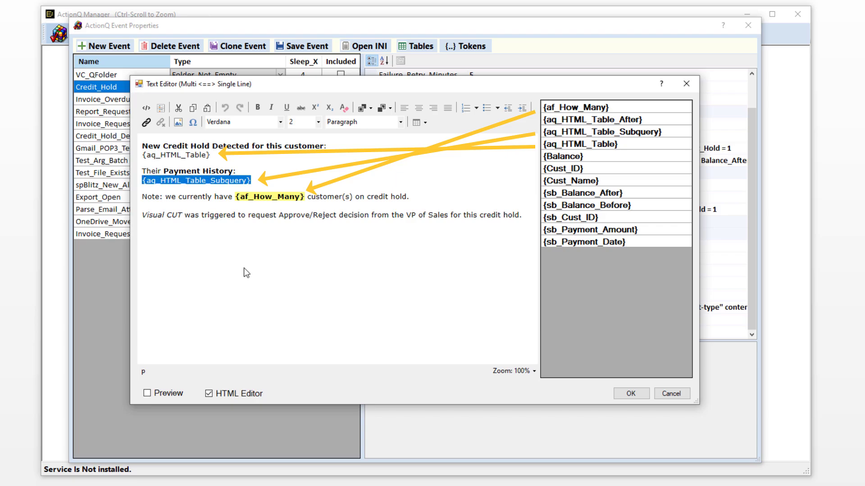
pyautogui.moveTo(215, 158); pyautogui.dragTo(143, 154)
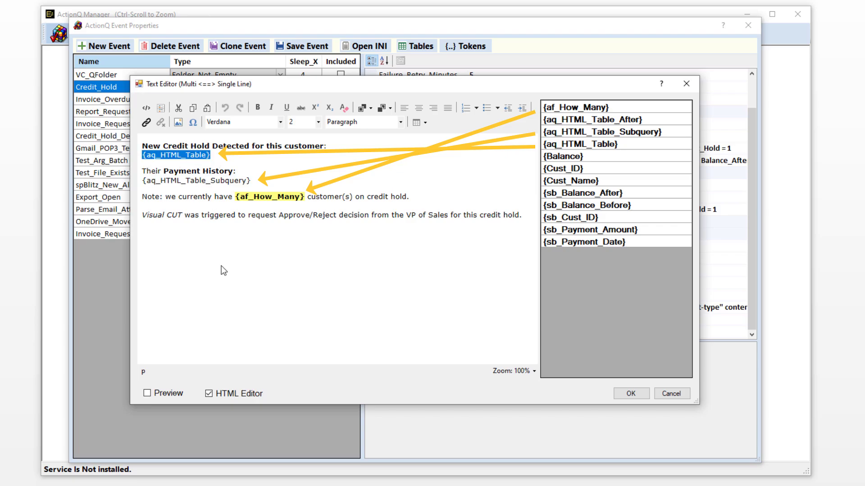
pyautogui.click(147, 394)
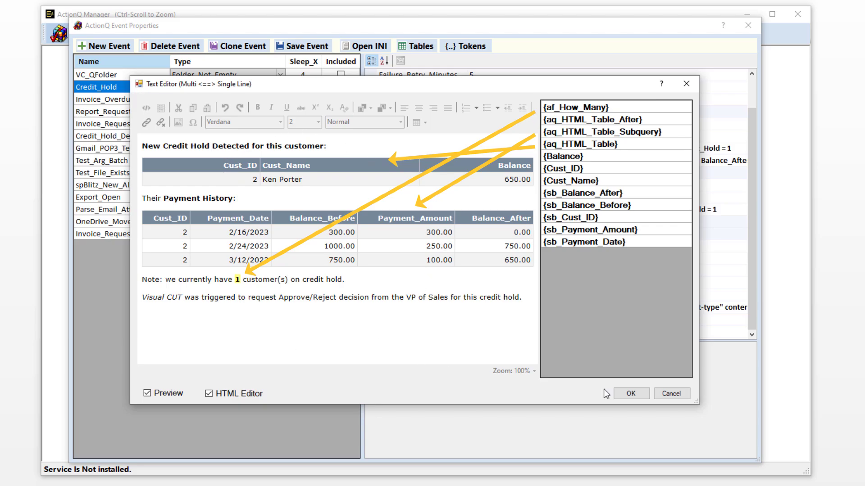
pyautogui.click(630, 394)
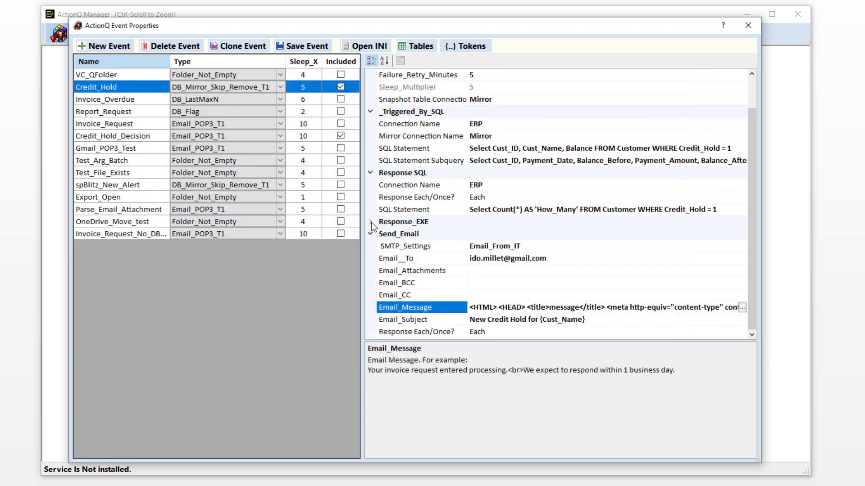
# Step: Expand Response_EXE of the Credit_Hold event and examine the Visual CUT executable path and the dynamic tokens in its argument template
pyautogui.click(370, 222)
pyautogui.click(660, 234)
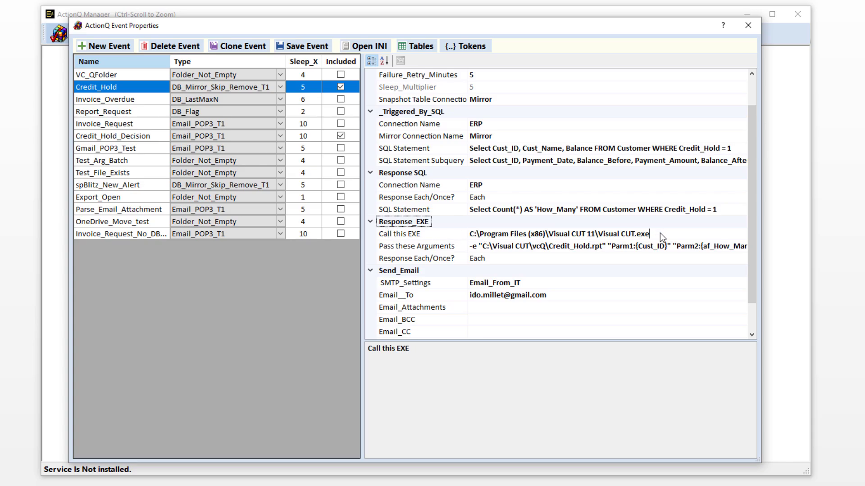
pyautogui.click(685, 246)
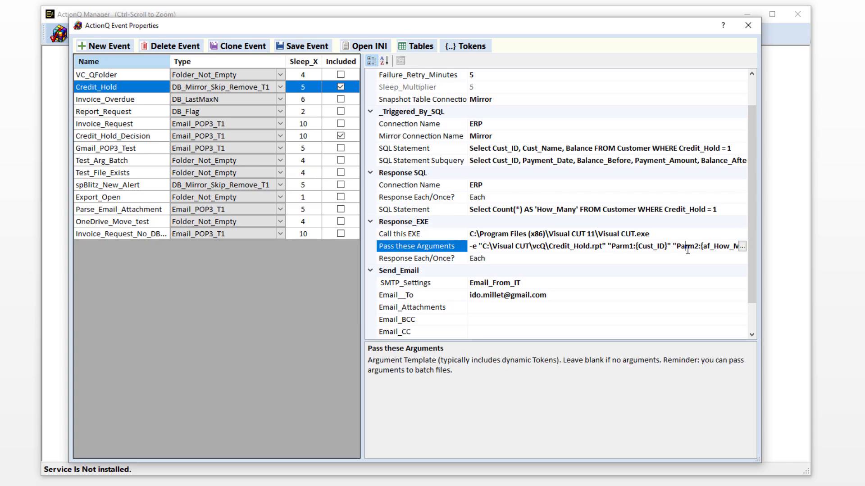
pyautogui.click(742, 247)
pyautogui.moveTo(321, 108); pyautogui.dragTo(465, 108)
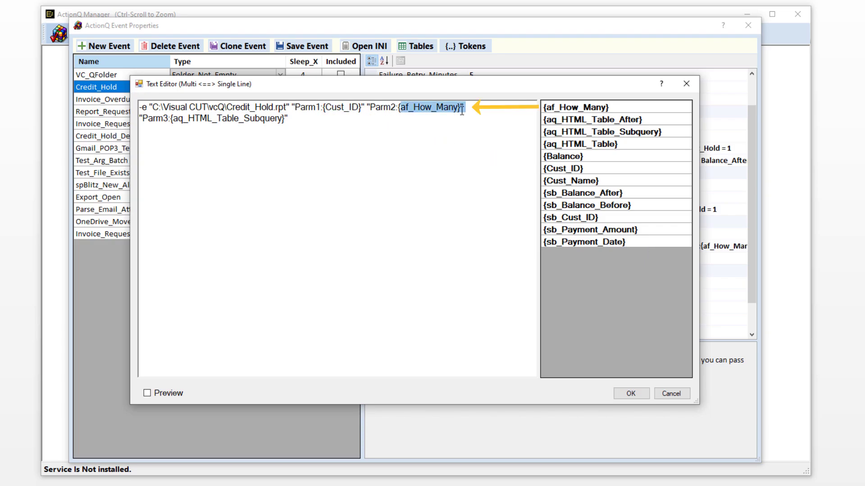
pyautogui.moveTo(170, 120); pyautogui.dragTo(283, 118)
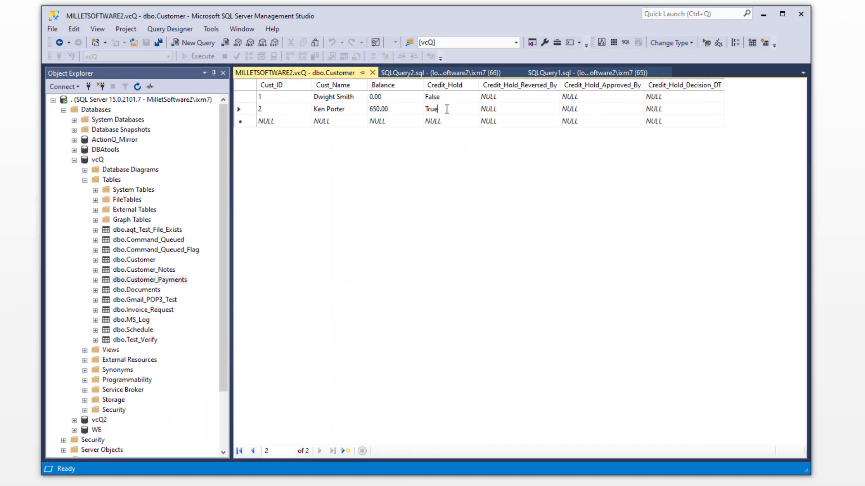
# Step: In SQL Server Management Studio, set Credit_Hold to False for the customer with the 650.00 balance, then install and start the service in ActionQ Manager
pyautogui.click(445, 109)
pyautogui.write('False')
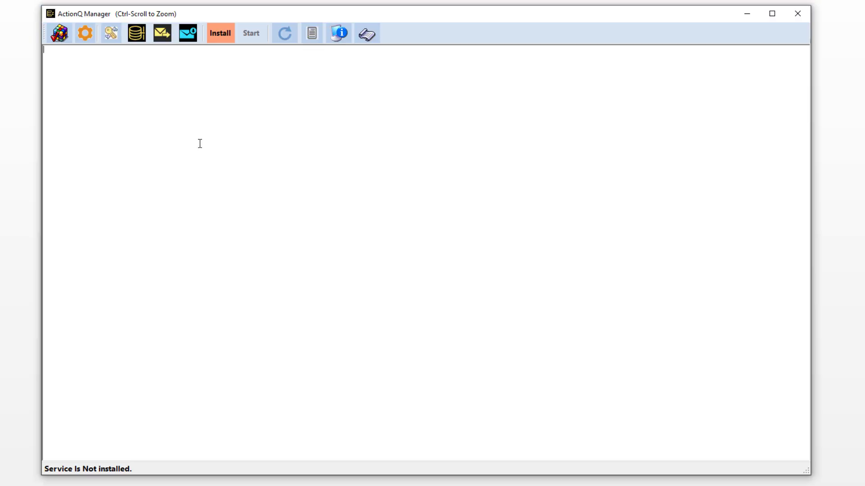
pyautogui.click(221, 40)
pyautogui.click(262, 33)
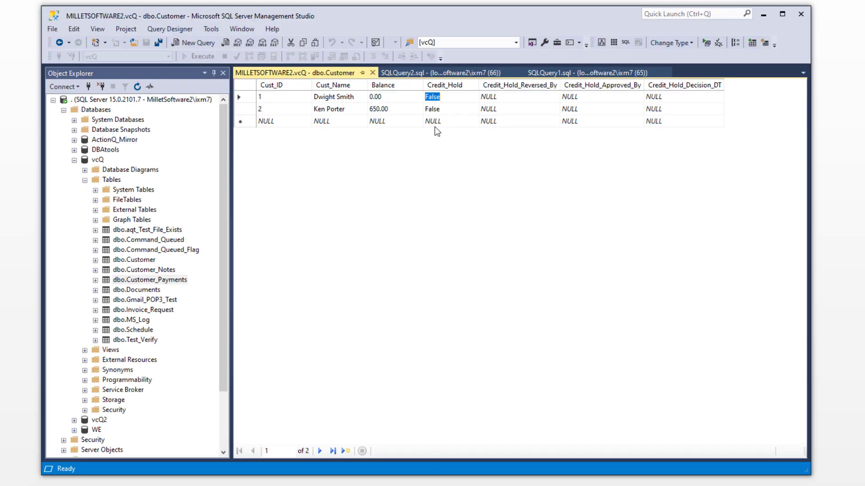
# Step: Back in SQL Server Management Studio, set that customer's Credit_Hold to True and commit the row in dbo.Customer
pyautogui.click(443, 110)
pyautogui.write('True')
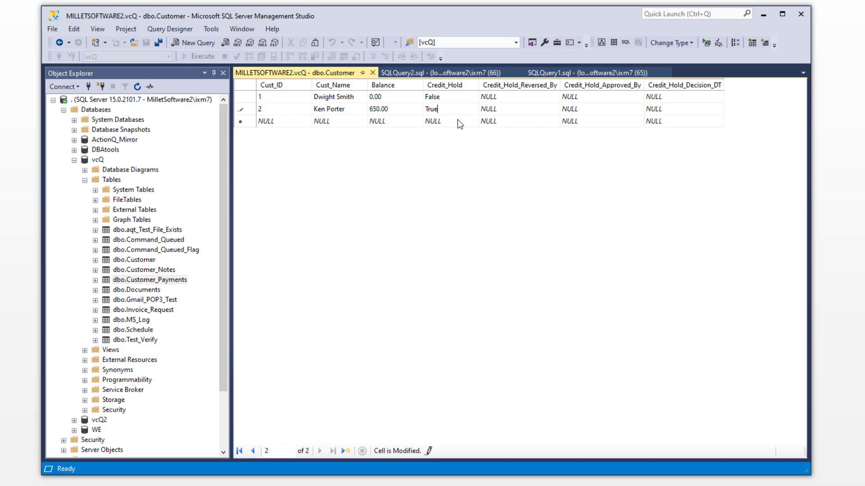
pyautogui.press('Up')
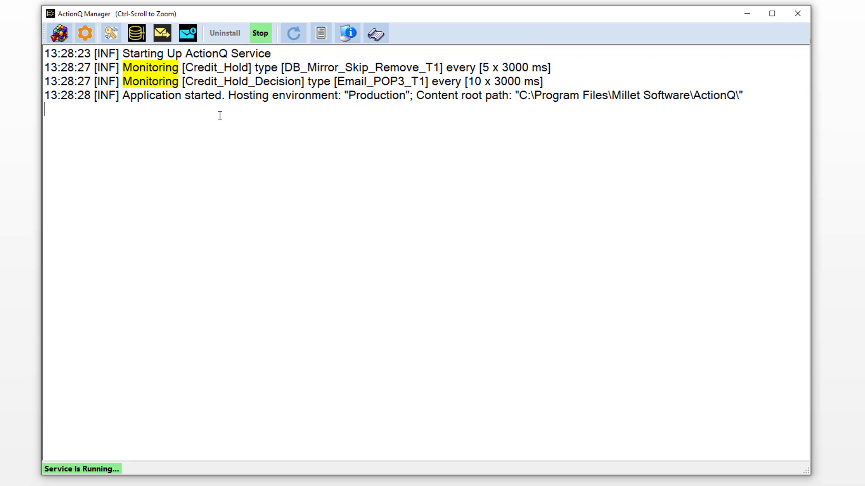
# Step: In ActionQ Manager, enlarge the service log and examine the Subquery, SQL After, Ran and Email entries triggered by Credit_Hold
pyautogui.scroll(-5, 220, 115)
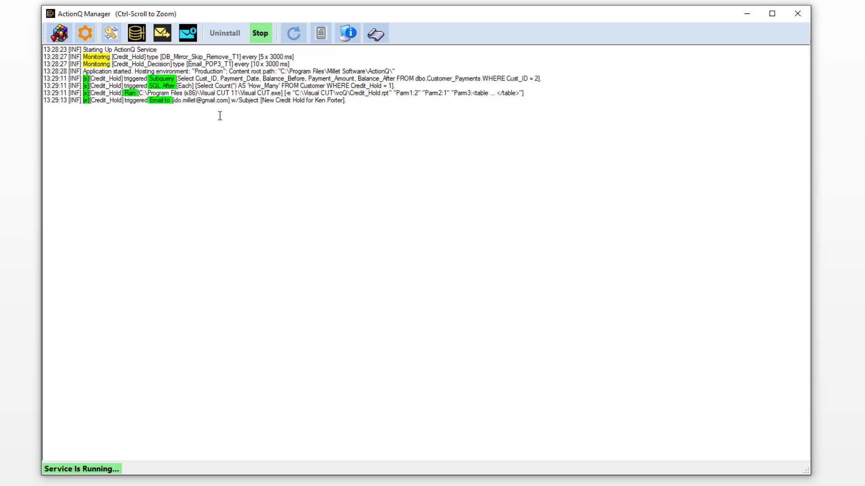
pyautogui.scroll(5, 227, 147)
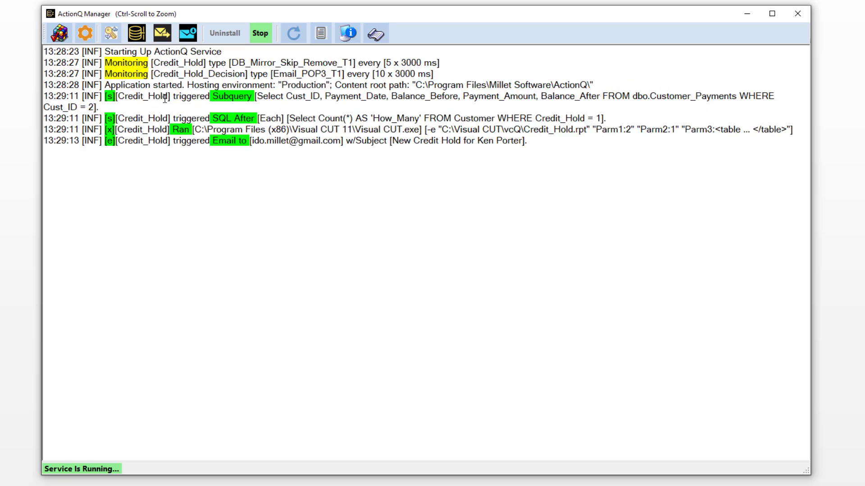
pyautogui.moveTo(169, 119); pyautogui.dragTo(352, 129)
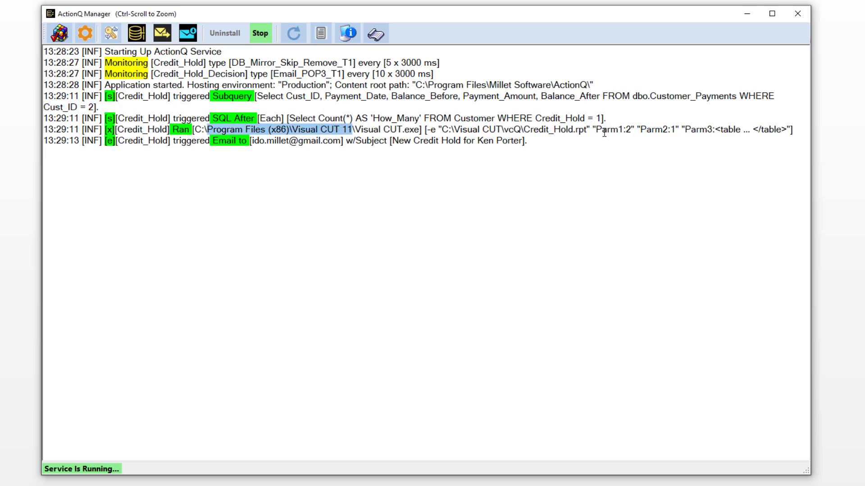
pyautogui.moveTo(527, 141); pyautogui.dragTo(173, 141)
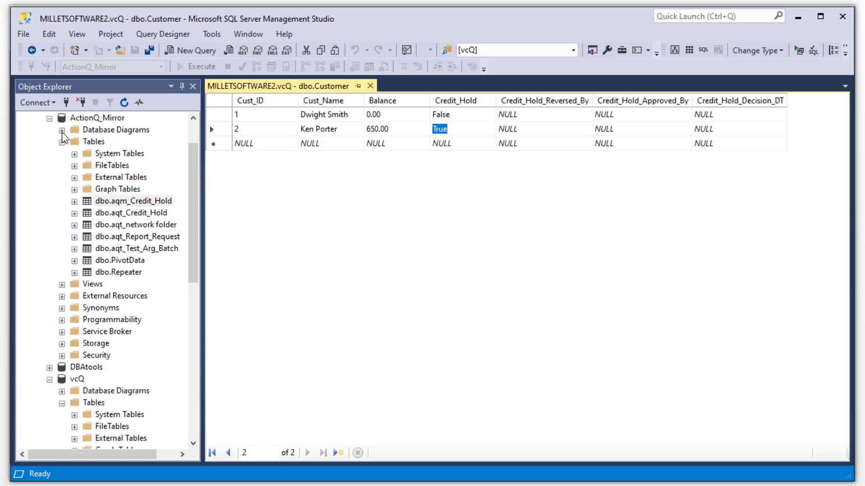
# Step: In SQL Server Management Studio, select the top 1000 rows of dbo.aqm_Credit_Hold in the ActionQ_Mirror database
pyautogui.rightClick(111, 205)
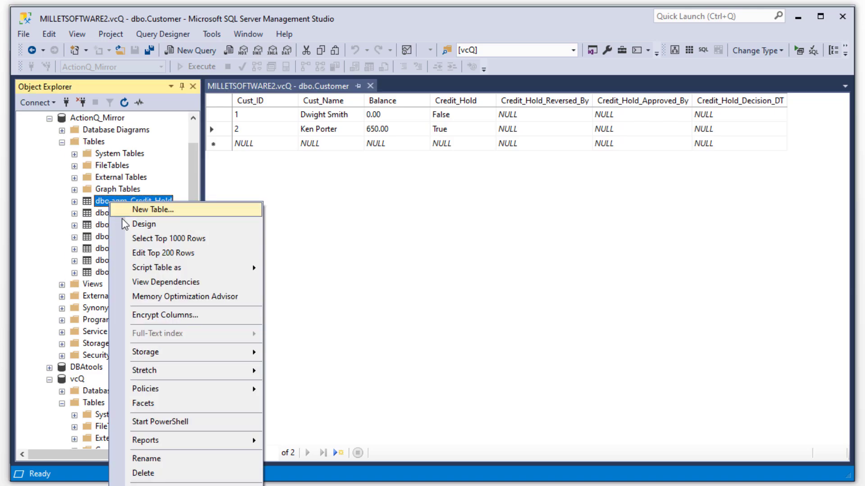
pyautogui.click(135, 240)
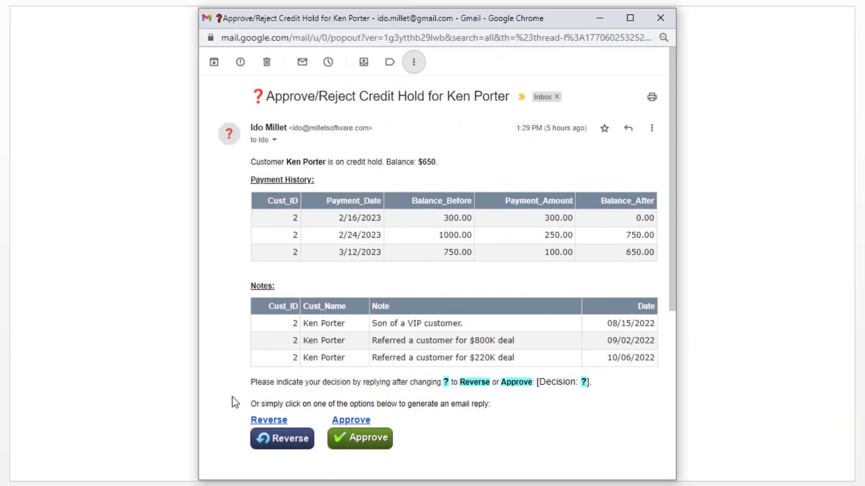
# Step: In the Gmail message requesting a credit hold decision, choose Reverse and send the generated reply
pyautogui.click(280, 439)
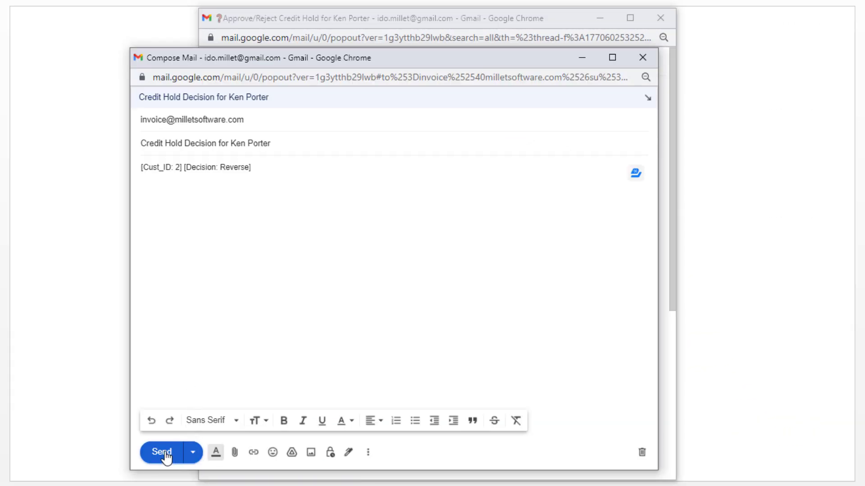
pyautogui.click(163, 453)
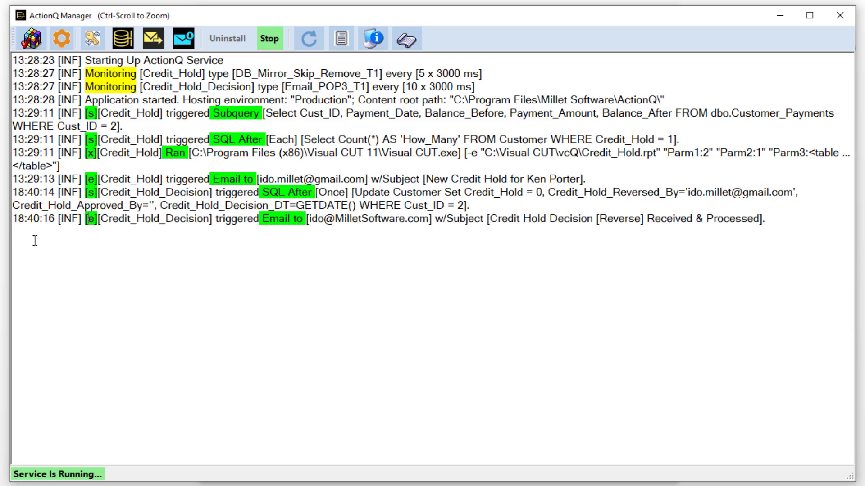
# Step: In the ActionQ Manager log, examine the Credit_Hold_Decision entries for the customer update SQL and the confirmation email
pyautogui.doubleClick(90, 194)
pyautogui.moveTo(77, 206); pyautogui.dragTo(160, 205)
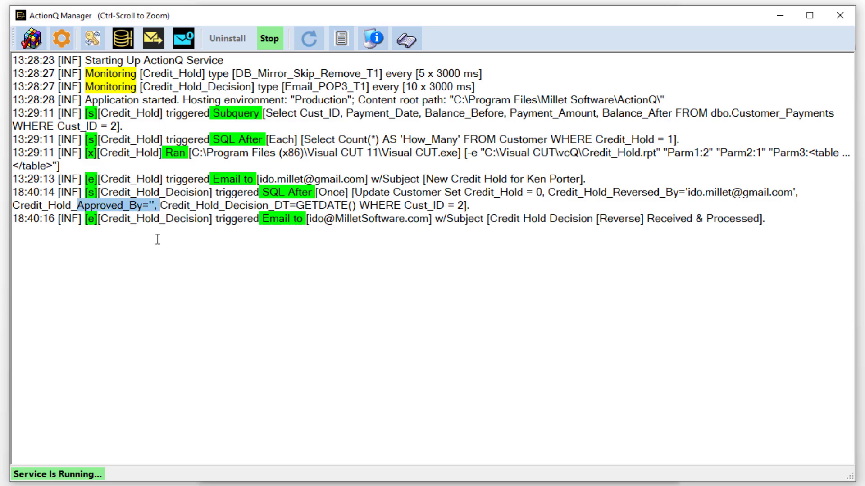
pyautogui.doubleClick(327, 219)
pyautogui.moveTo(647, 219); pyautogui.dragTo(741, 220)
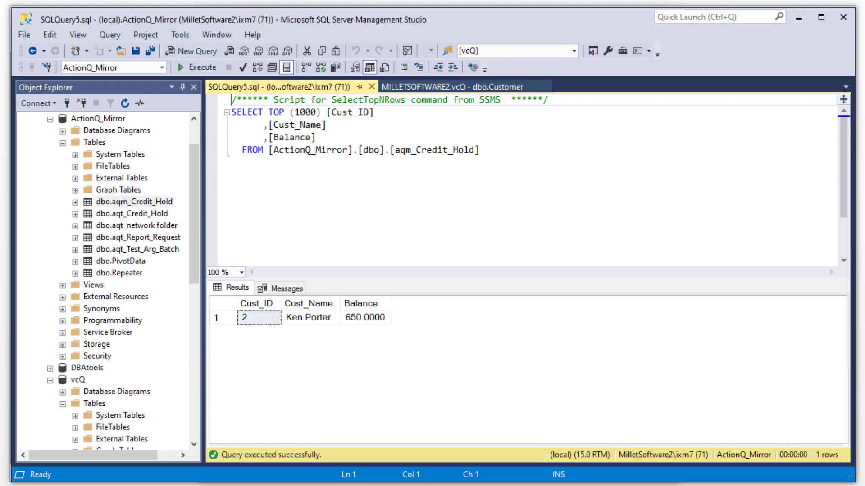
# Step: In SQL Server Management Studio, refresh the dbo.Customer data and rerun the aqm_Credit_Hold query to check the effects of the reversal
pyautogui.click(409, 88)
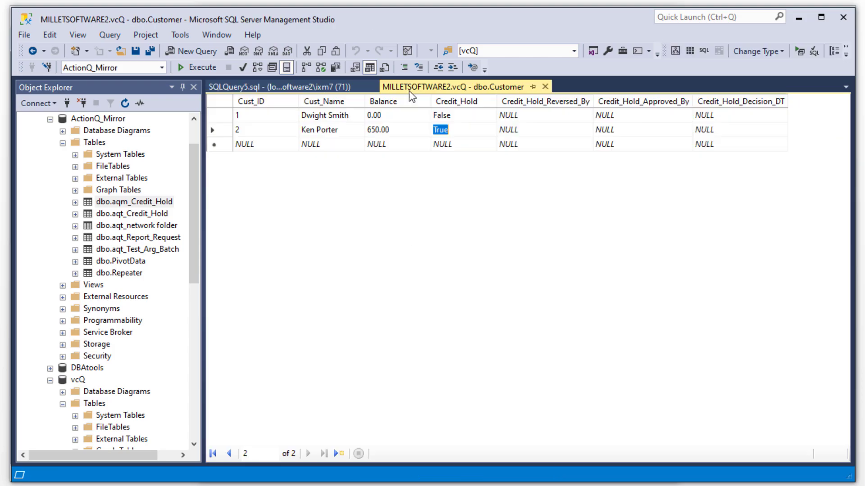
pyautogui.rightClick(383, 175)
pyautogui.click(414, 188)
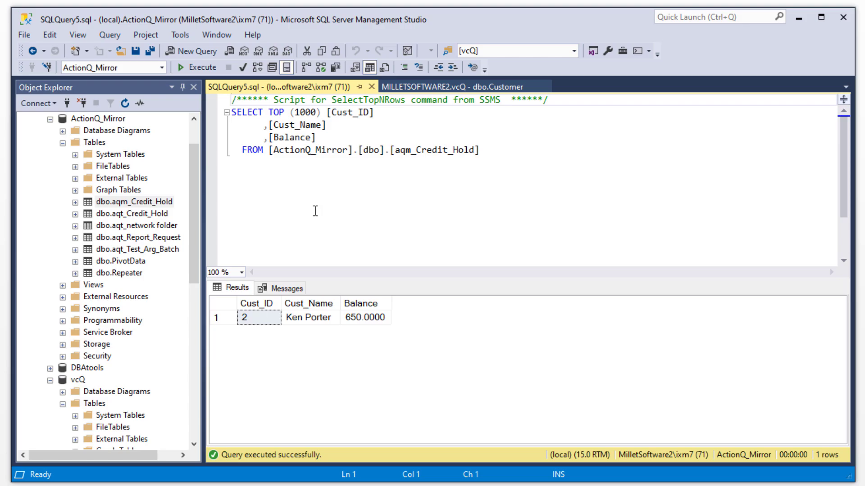
pyautogui.rightClick(530, 156)
pyautogui.click(563, 274)
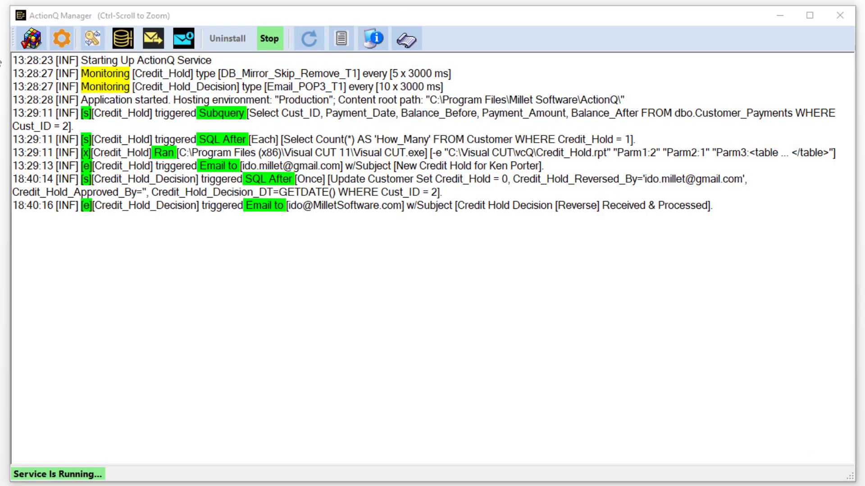
# Step: In ActionQ Manager, open the Credit_Hold_Decision event, examine its email Filter Condition in the text editor and accept it
pyautogui.click(31, 39)
pyautogui.click(98, 156)
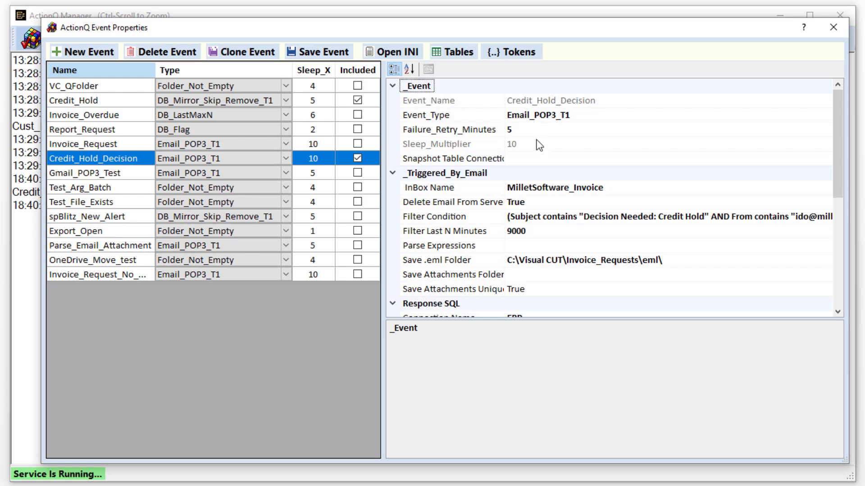
pyautogui.click(392, 86)
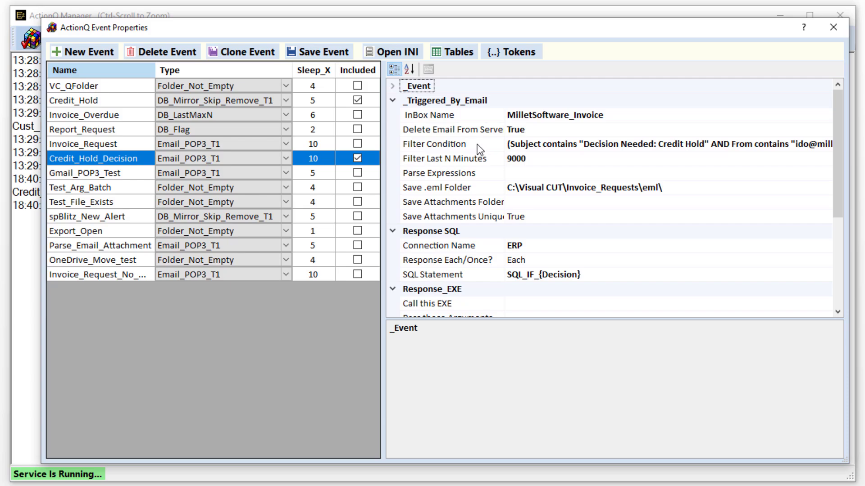
pyautogui.click(515, 142)
pyautogui.click(826, 137)
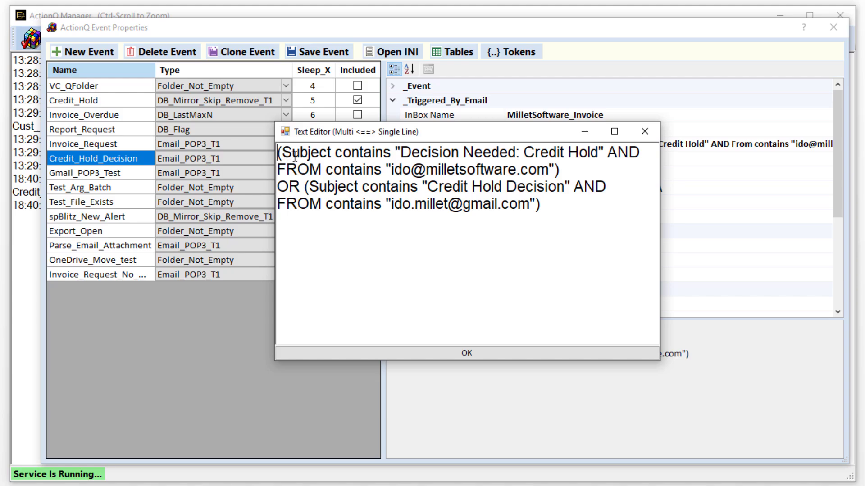
pyautogui.click(462, 354)
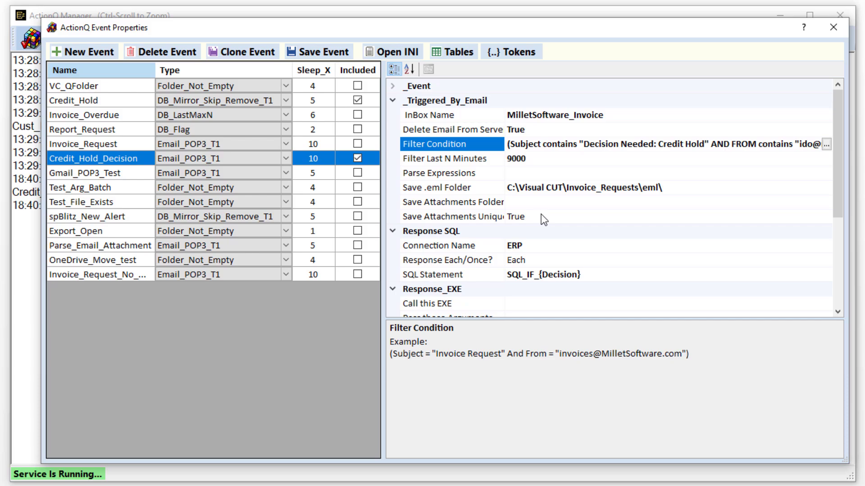
# Step: Examine the event's Response SQL statement SQL_IF_{Decision} and the presentation slide explaining its Reverse and Approve variants
pyautogui.click(393, 100)
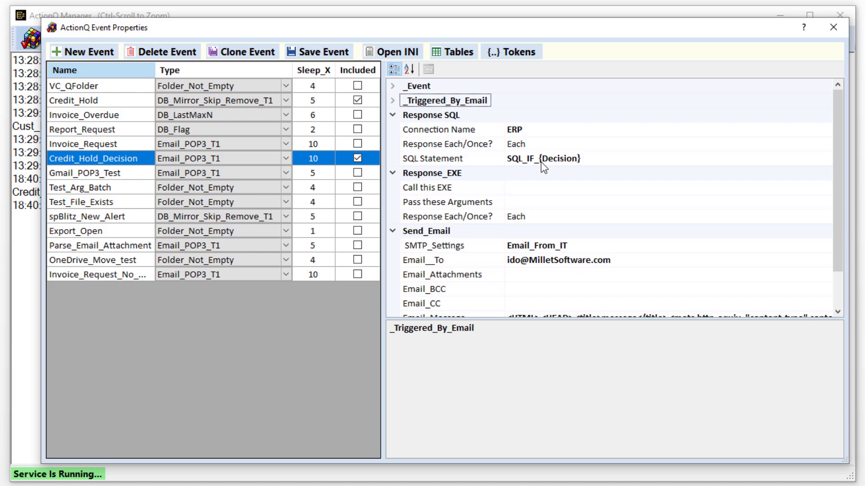
pyautogui.click(585, 156)
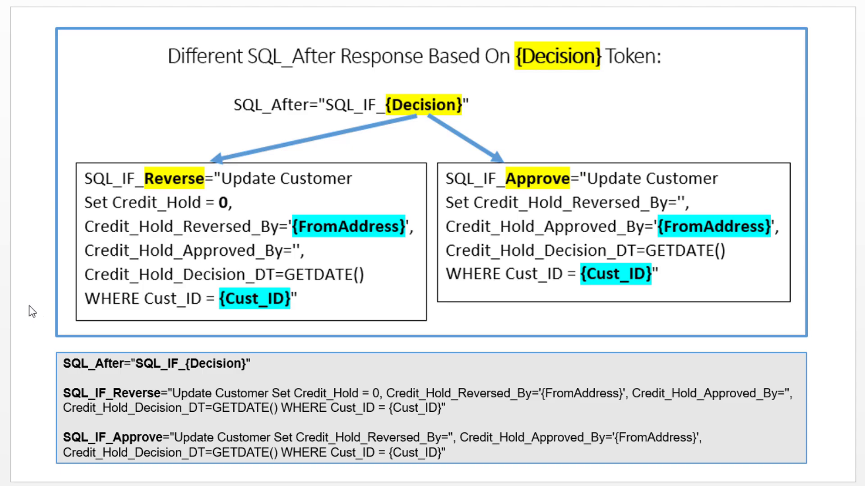
pyautogui.click(64, 364)
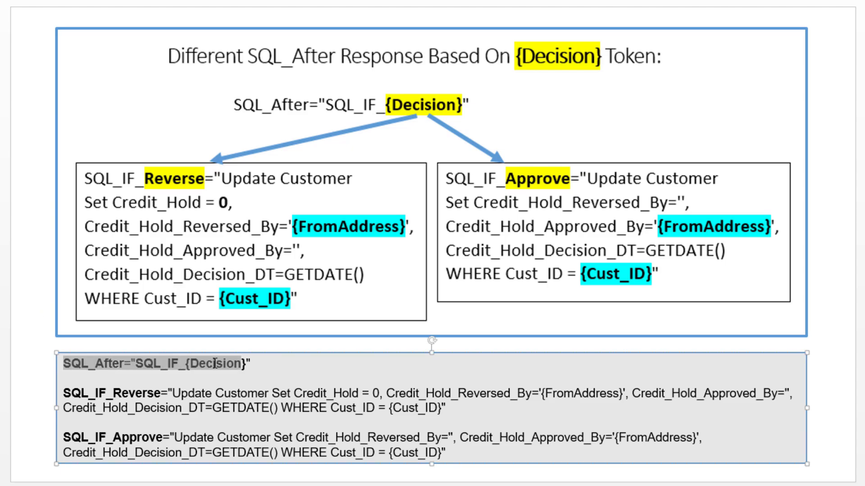